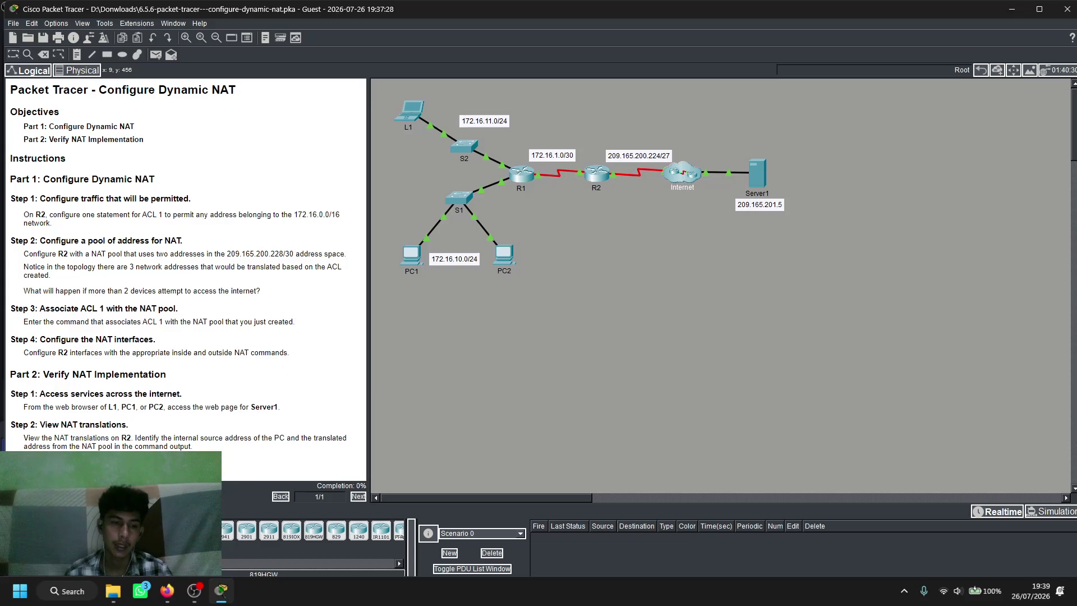
left_click(194, 590)
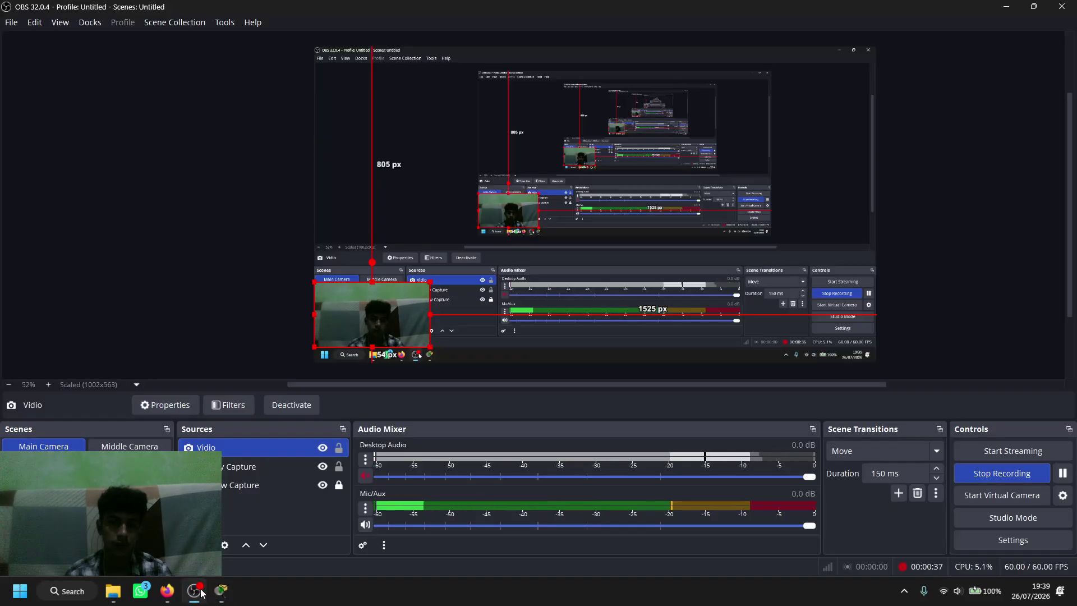
left_click(194, 593)
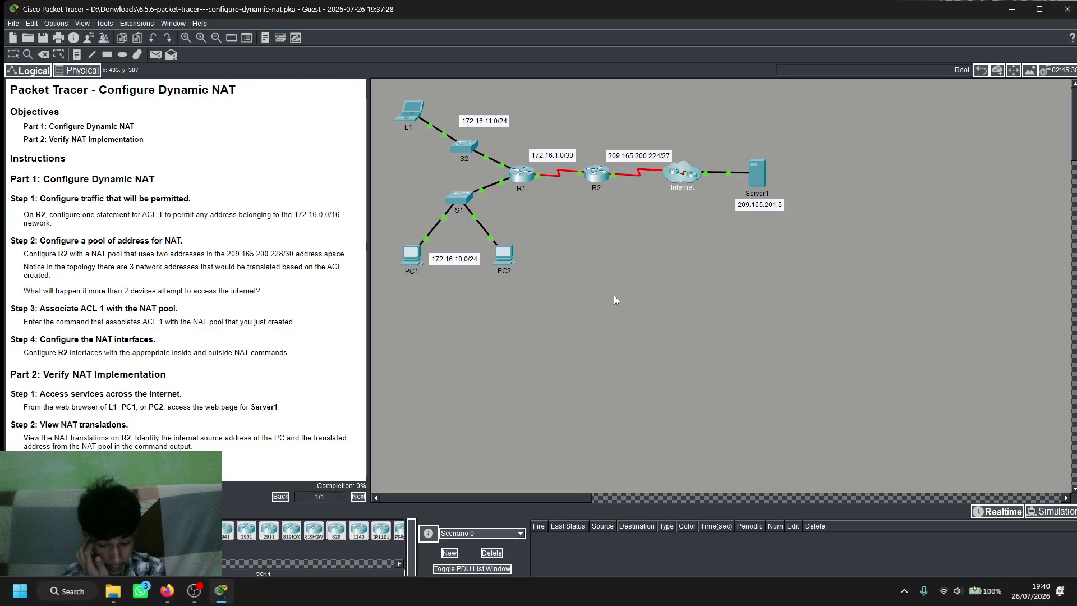
Open router R2's command line and enter global configuration mode with enable and conf t.
left_click(597, 175)
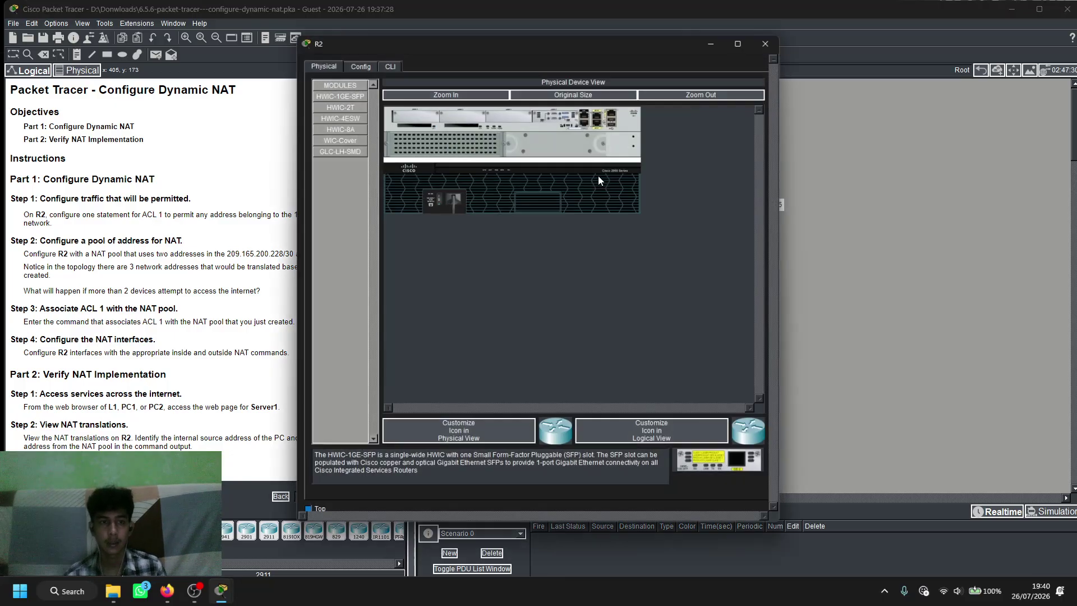
left_click(389, 67)
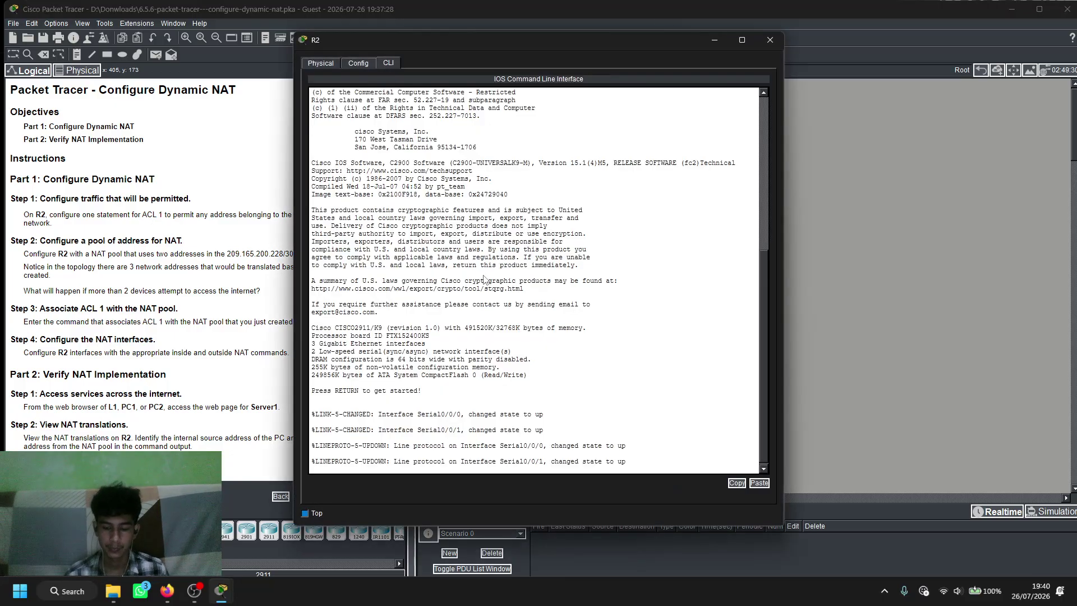
key("Return")
key("Return")
key("Return")
type("ena")
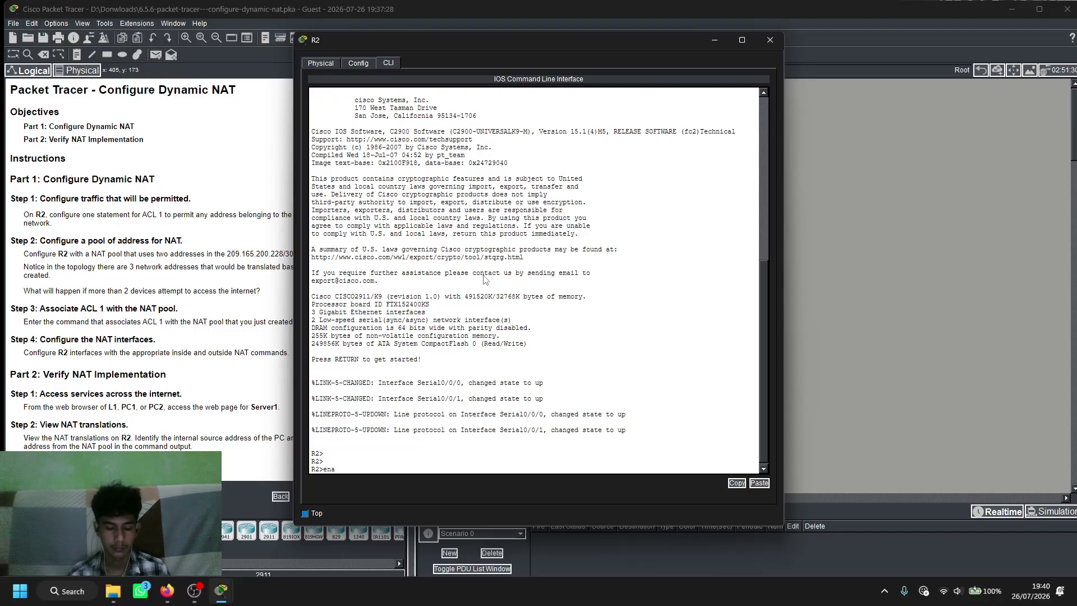
type("ble")
key("Return")
type("conf")
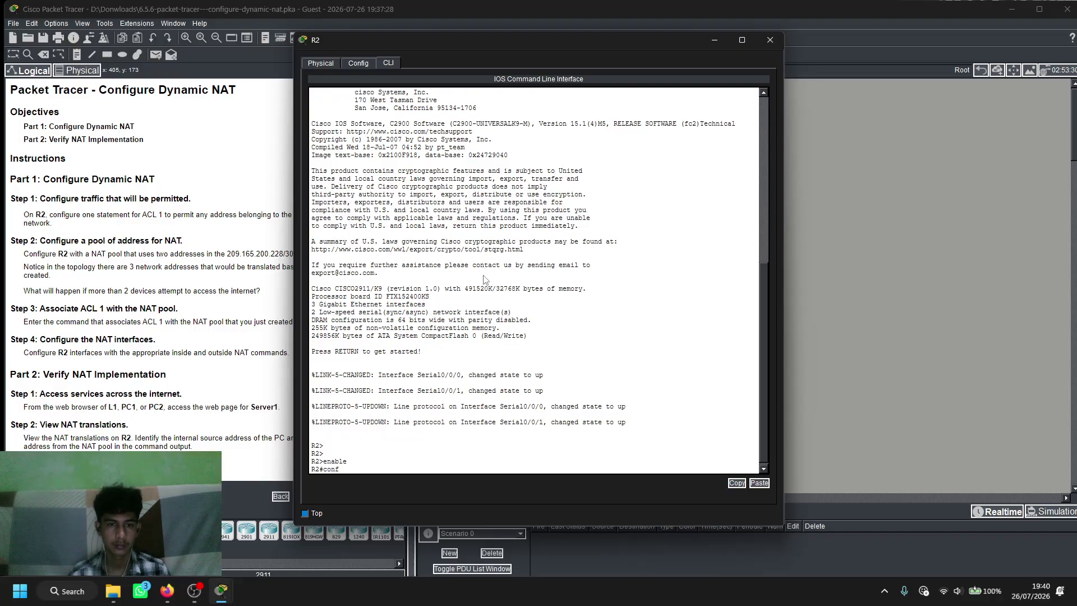
type(" t")
key("Return")
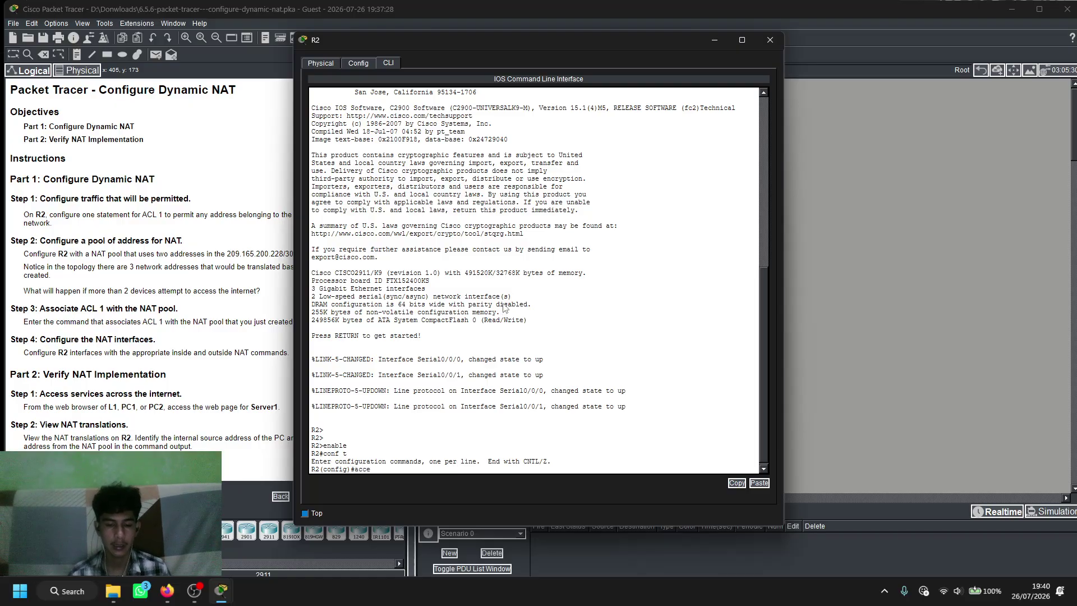
On R2, create ACL 1 with the statement access-list 1 permit 172.16.0.0 0.0.255.255.
type("-list")
key("Tab")
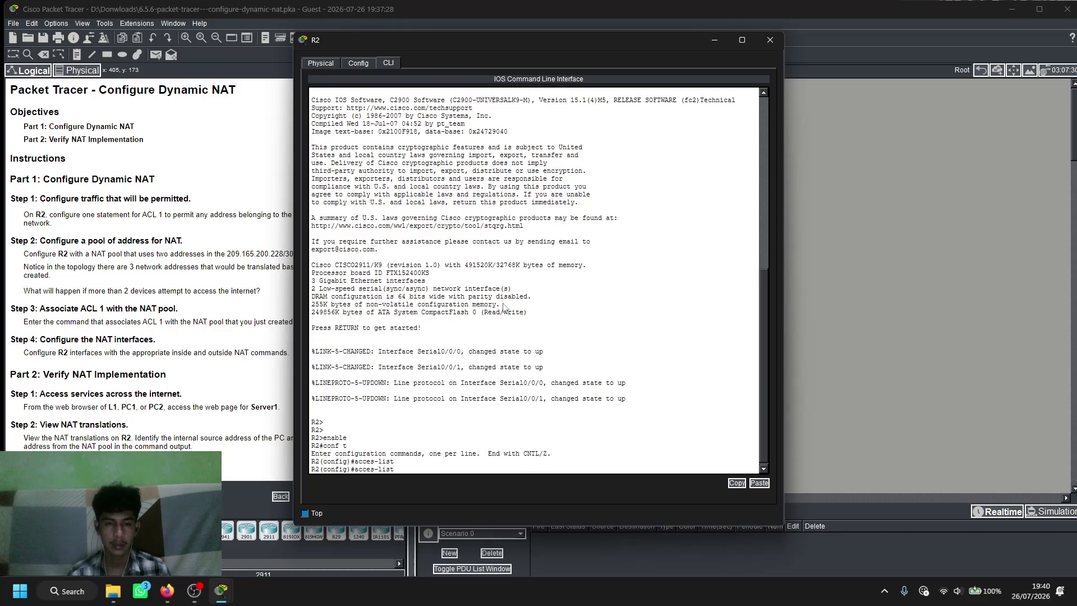
key("BackSpace")
key("BackSpace")
key("BackSpace")
key("BackSpace")
key("BackSpace")
key("BackSpace")
key("BackSpace")
type("c")
key("Tab")
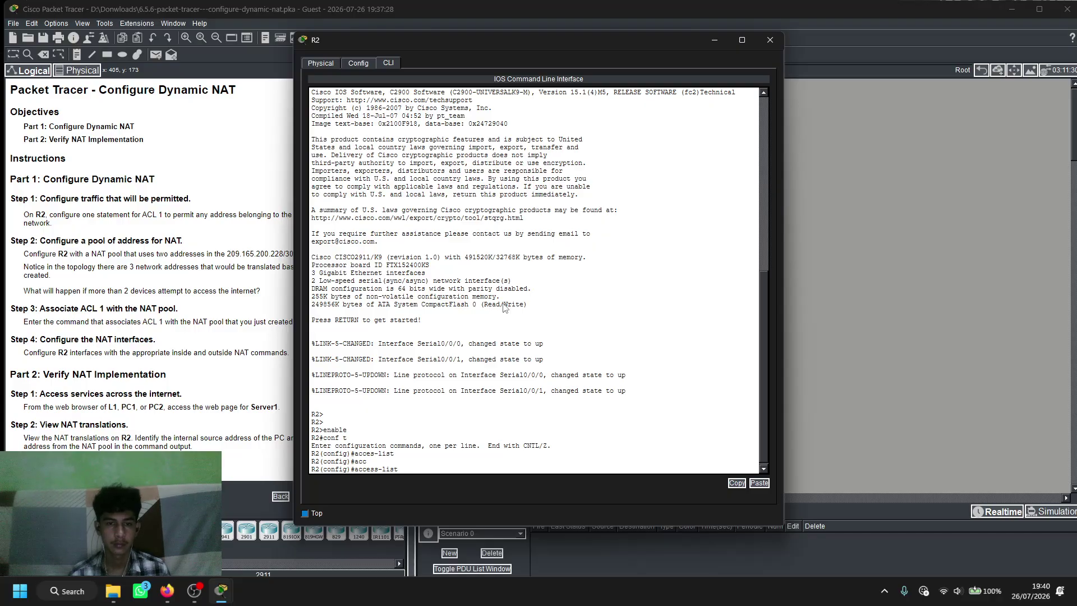
type("1 permit 172.")
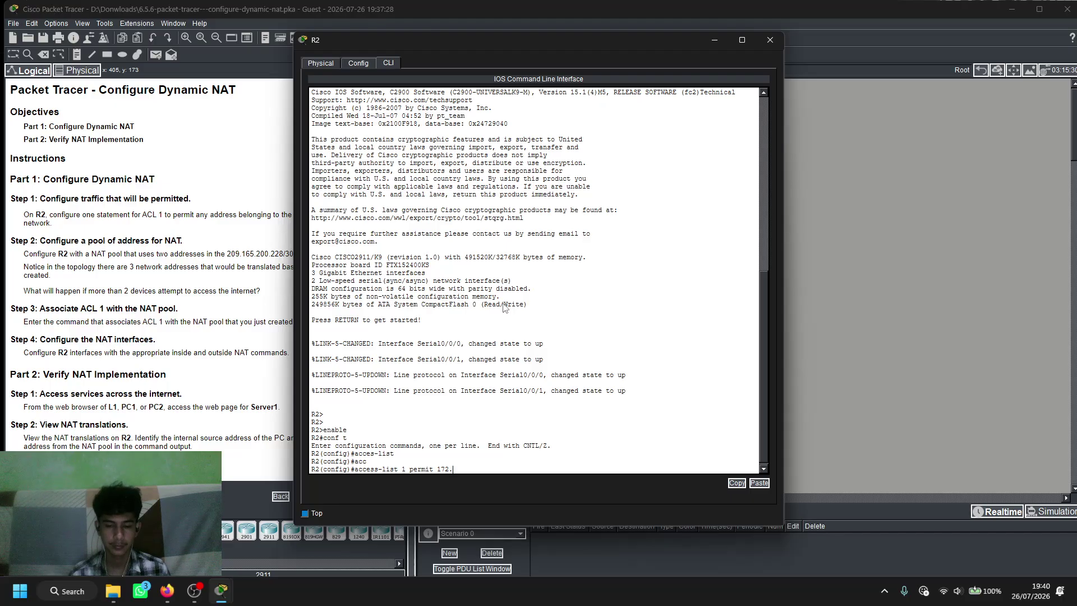
type("16.0.0 .0.0")
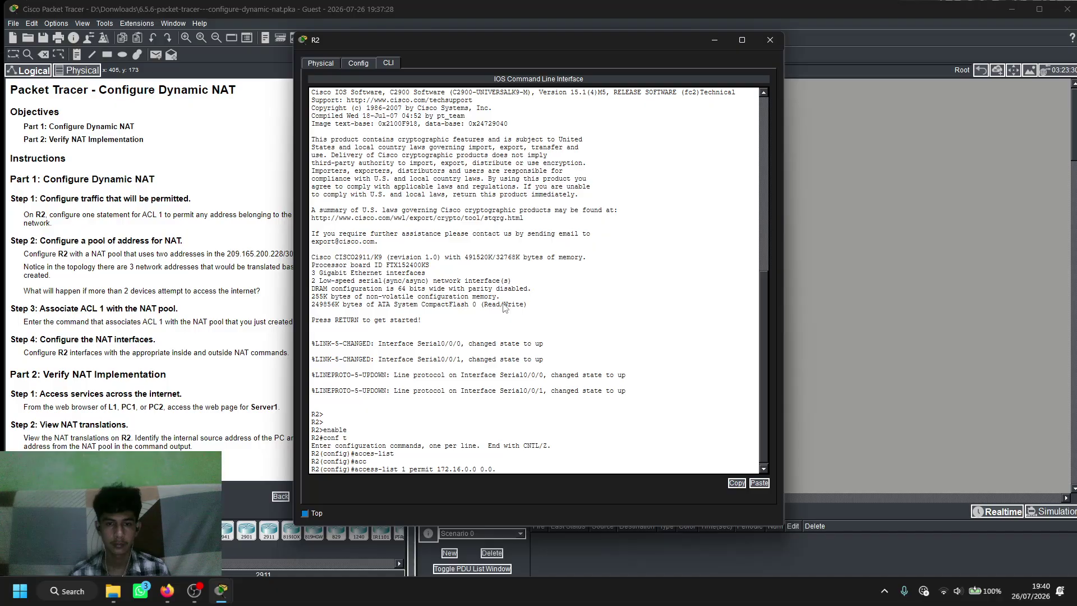
type(".0.2454")
key("BackSpace")
key("BackSpace")
type("5.25")
key("BackSpace")
key("BackSpace")
type("5.255")
key("Return")
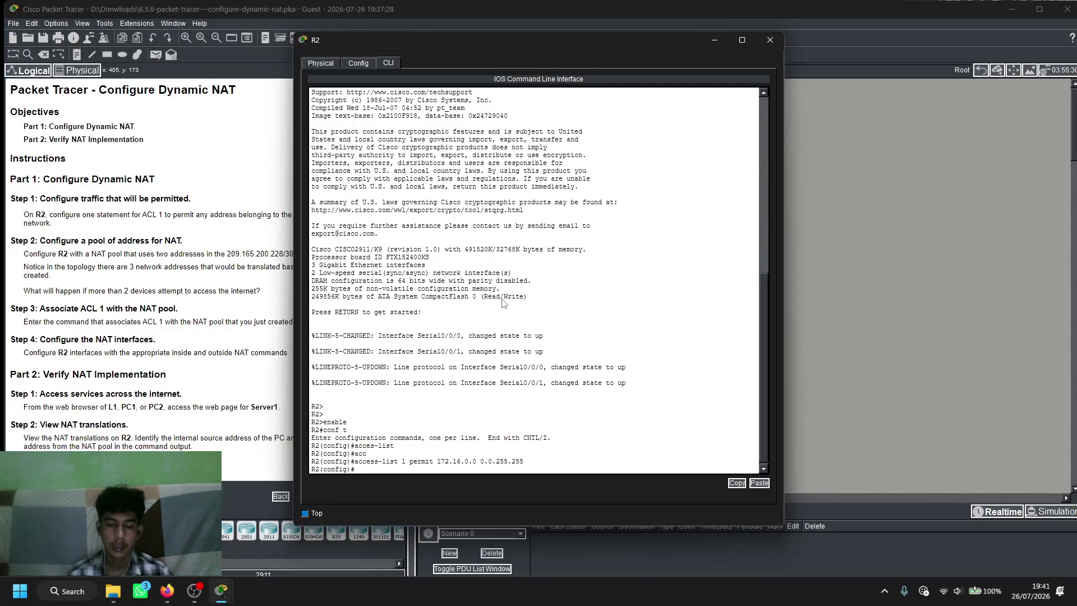
Define the NAT pool ANY_POOL_NAME on R2 with addresses 209.165.200.229 to 209.165.200.230 and netmask 255.255.255.252.
type("ip nat")
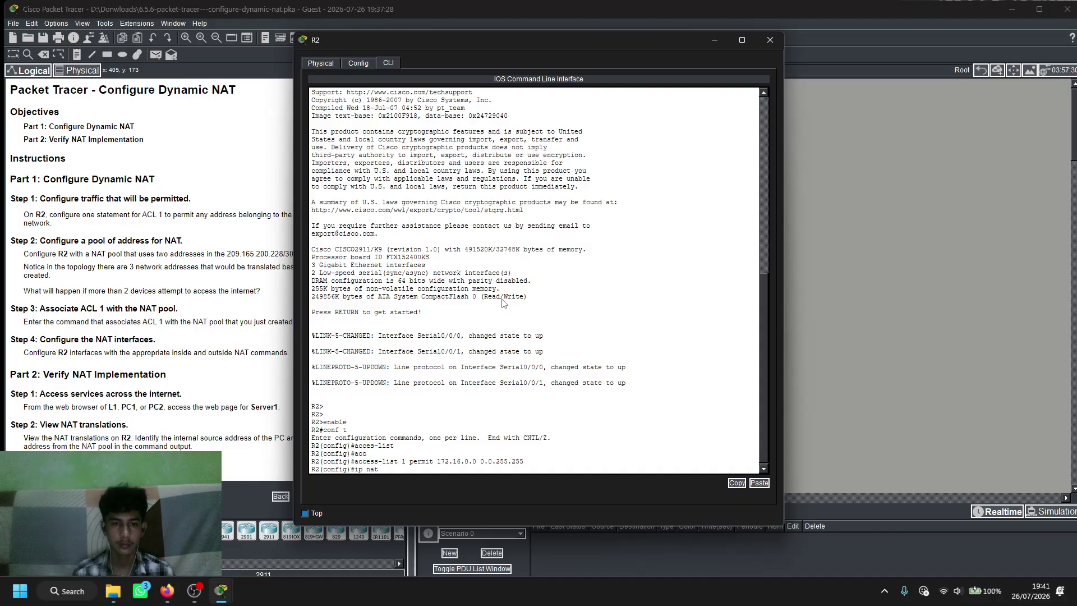
key("Tab")
type("poo")
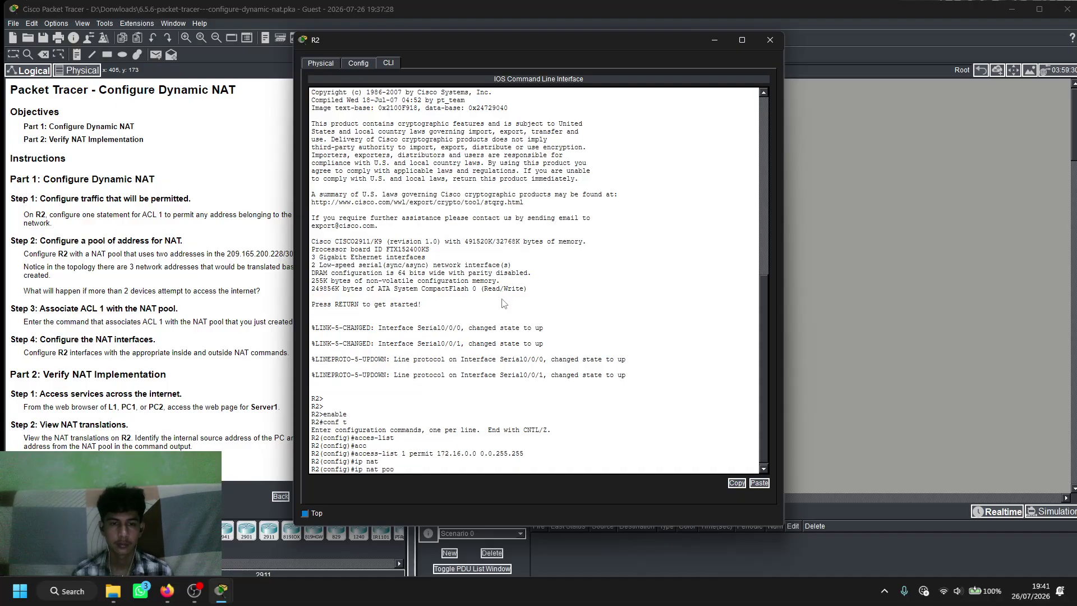
type("l")
key("Tab")
type("any")
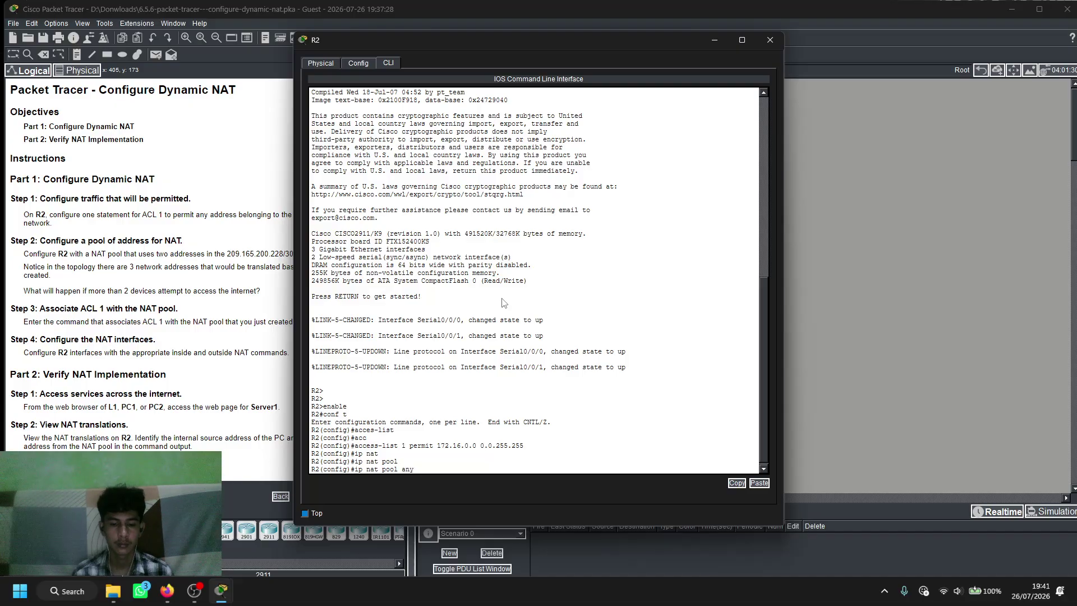
key("BackSpace")
type("ANY_POOLN")
key("BackSpace")
type("_NAME 209.15")
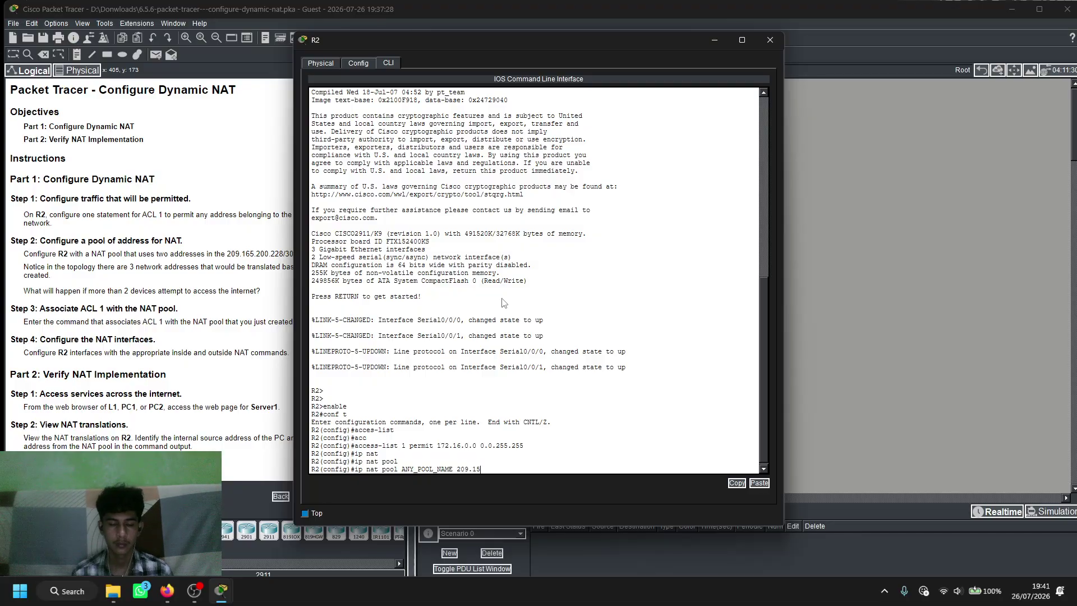
key("BackSpace")
type("65.200.229")
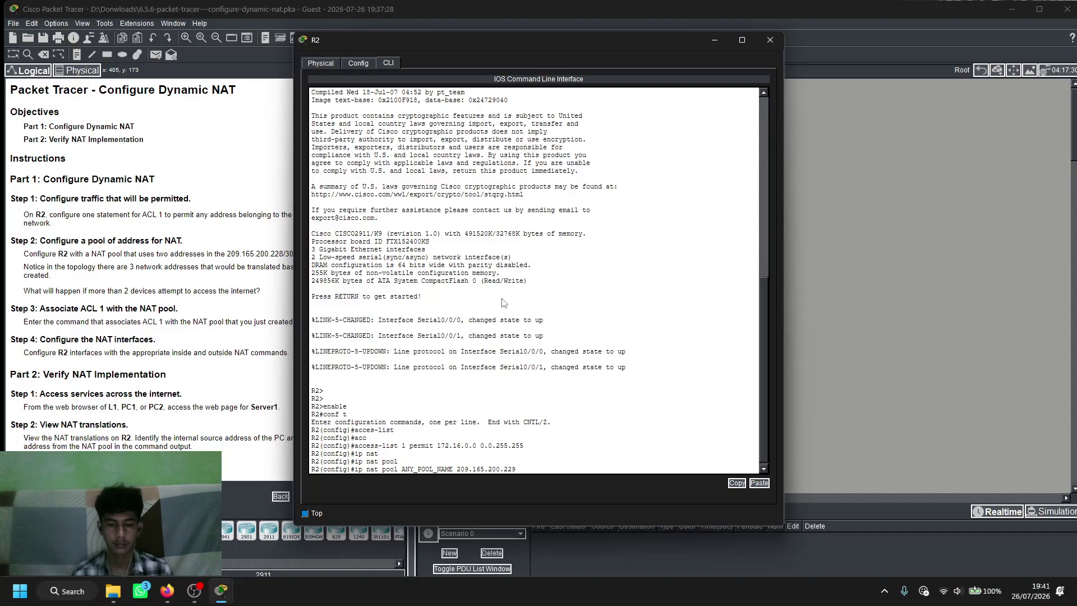
type(" 209")
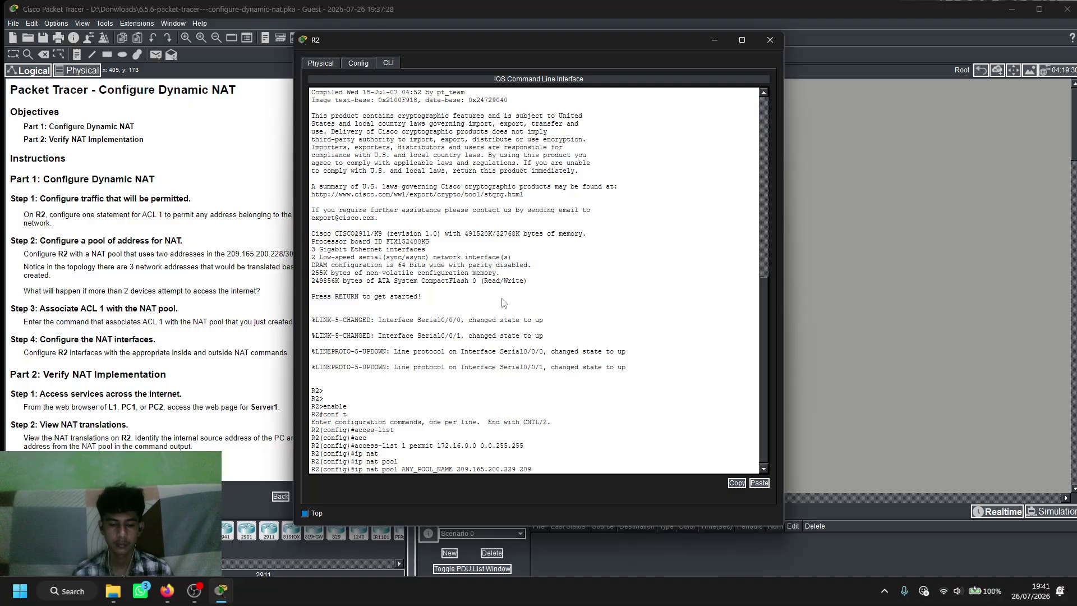
type(".165.200.230 net")
key("Tab")
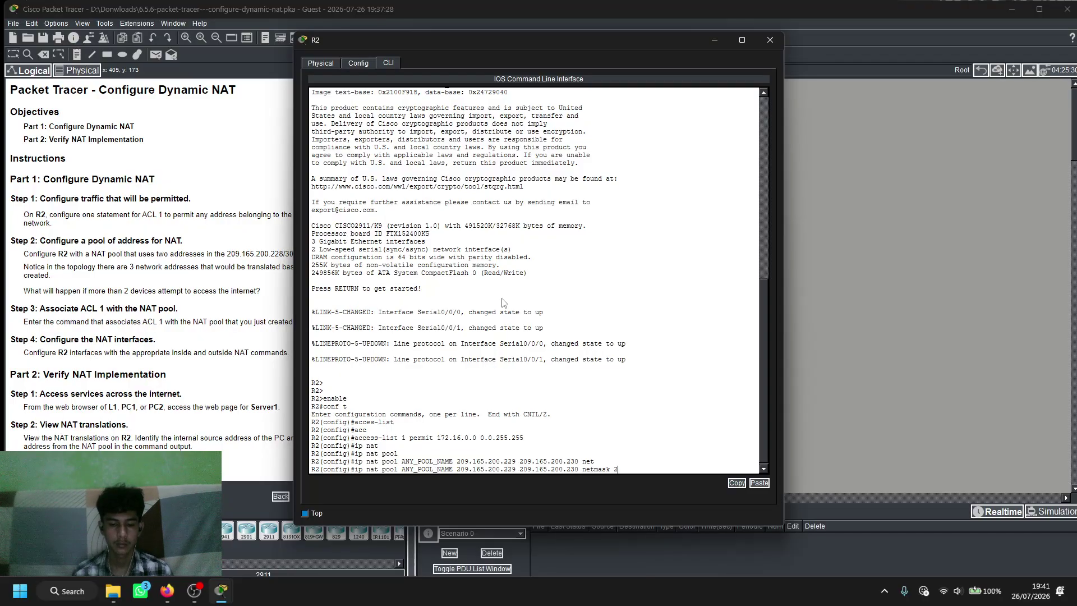
type("255.255.255.252")
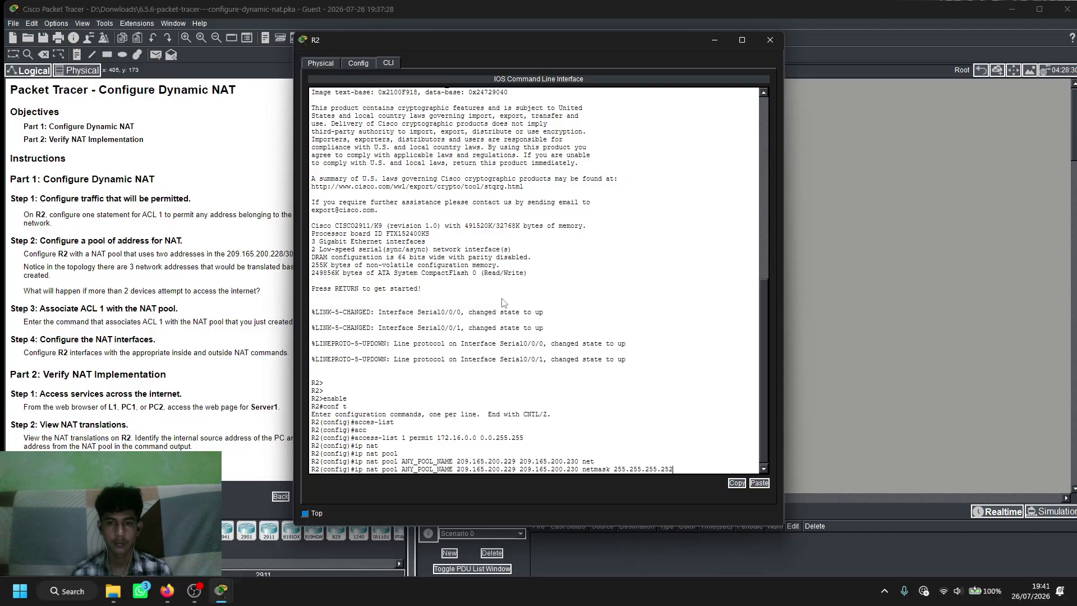
key("Return")
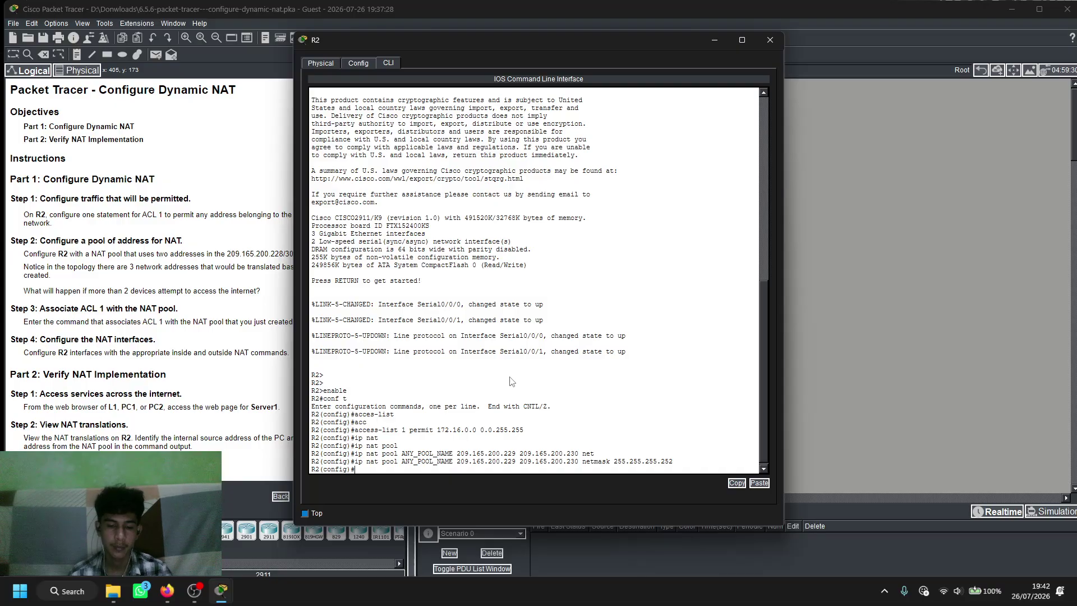
Associate ACL 1 with the NAT pool using ip nat inside source list 1 pool ANY_POOL_NAME.
type("ip nat i")
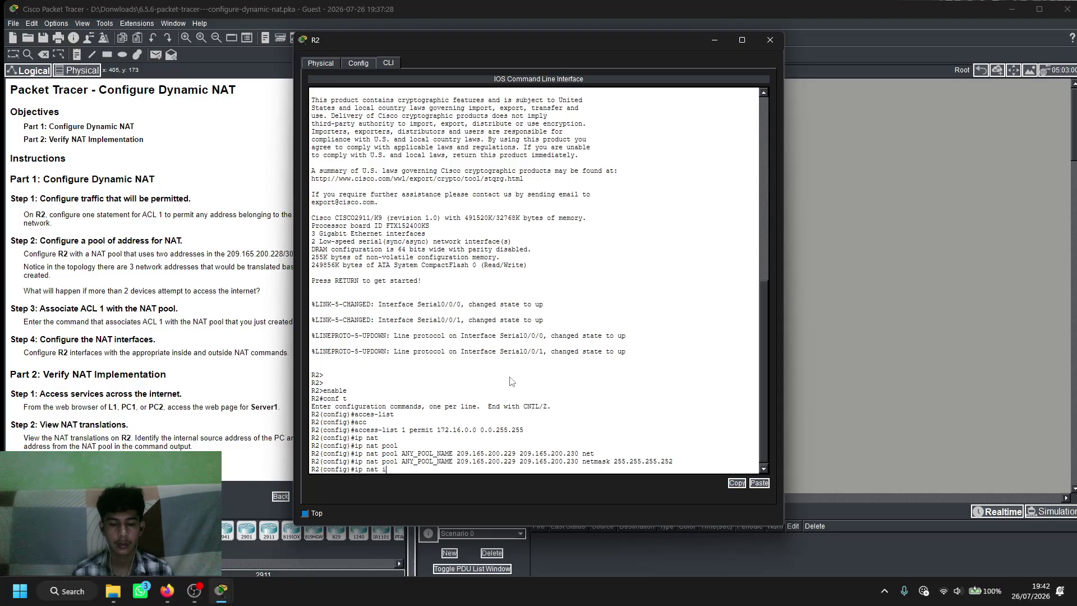
key("Tab")
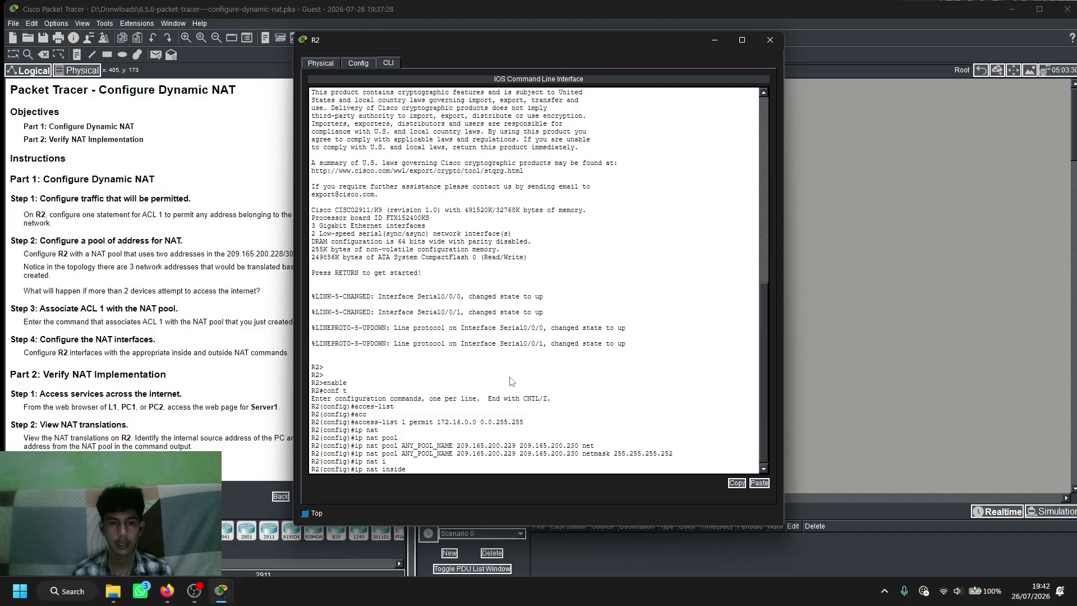
type("s")
key("Tab")
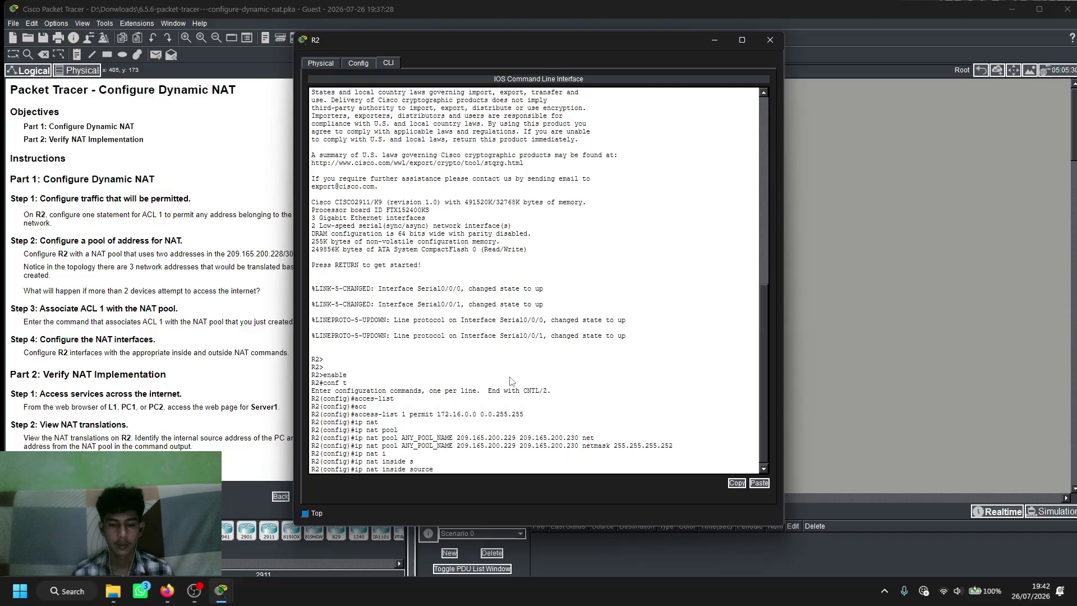
type("lis")
key("Tab")
type("1 po")
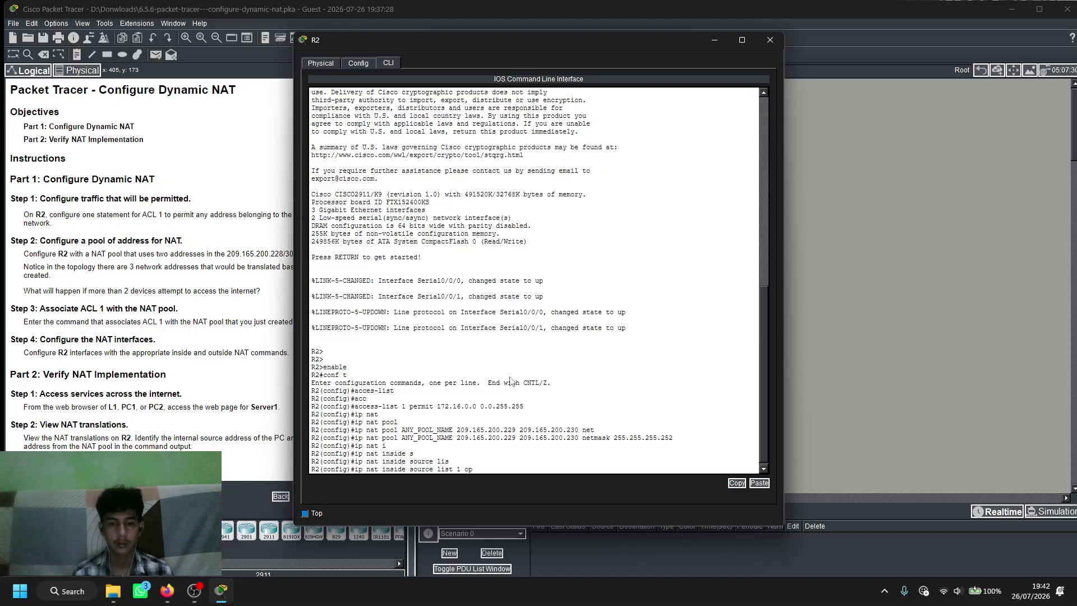
type("ol ANY_P")
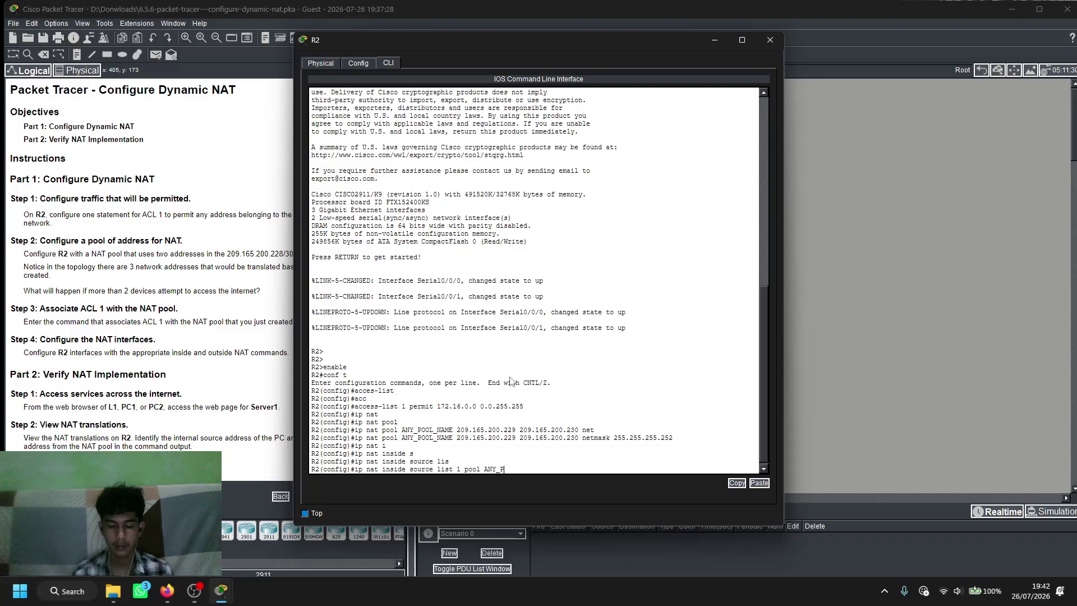
type("OOL_NAME")
key("Return")
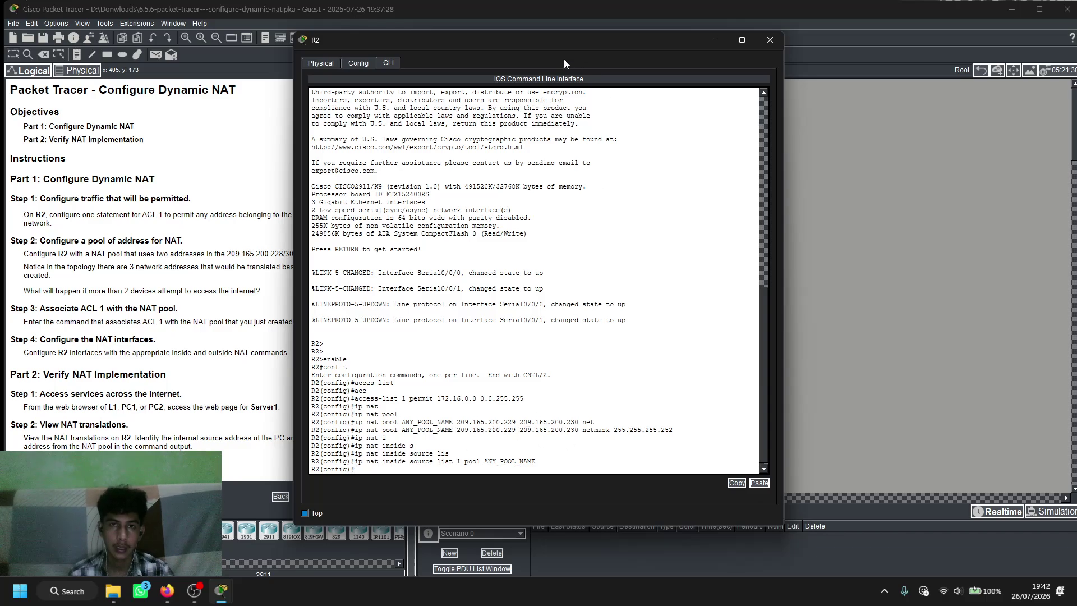
Configure R2's interface serial 0/0/0 as ip nat outside and exit back to global configuration mode.
left_click_drag(564, 40, 590, 36)
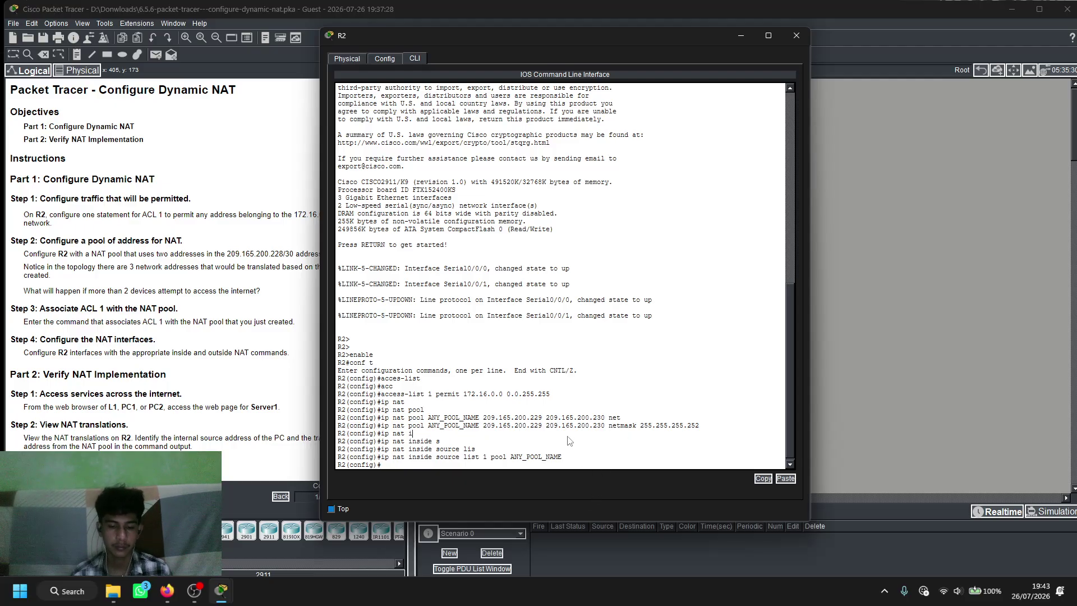
type("inter")
key("Tab")
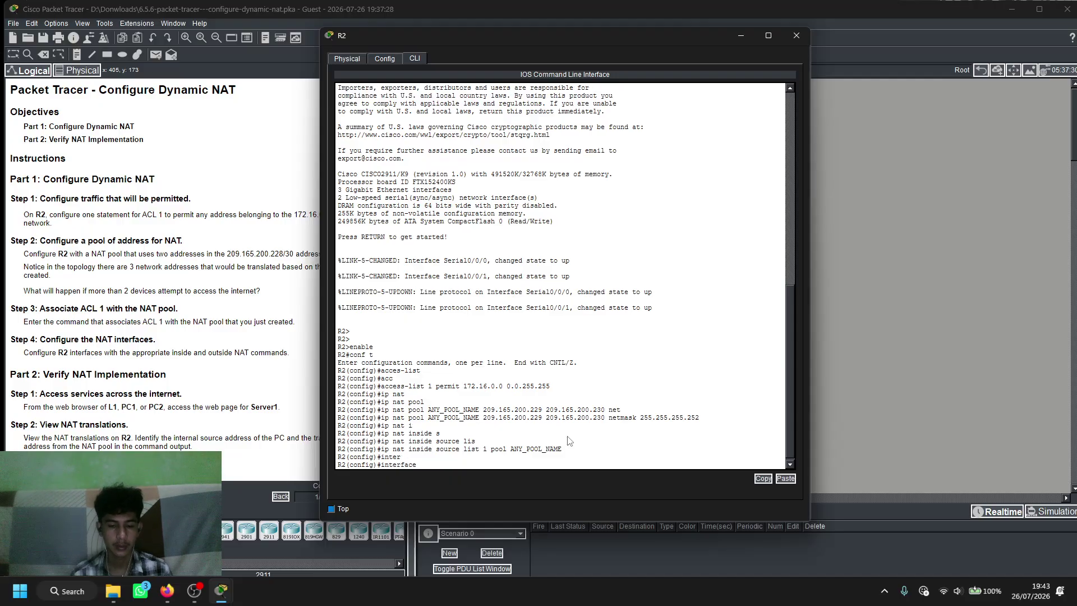
type("se")
key("Tab")
type("0/")
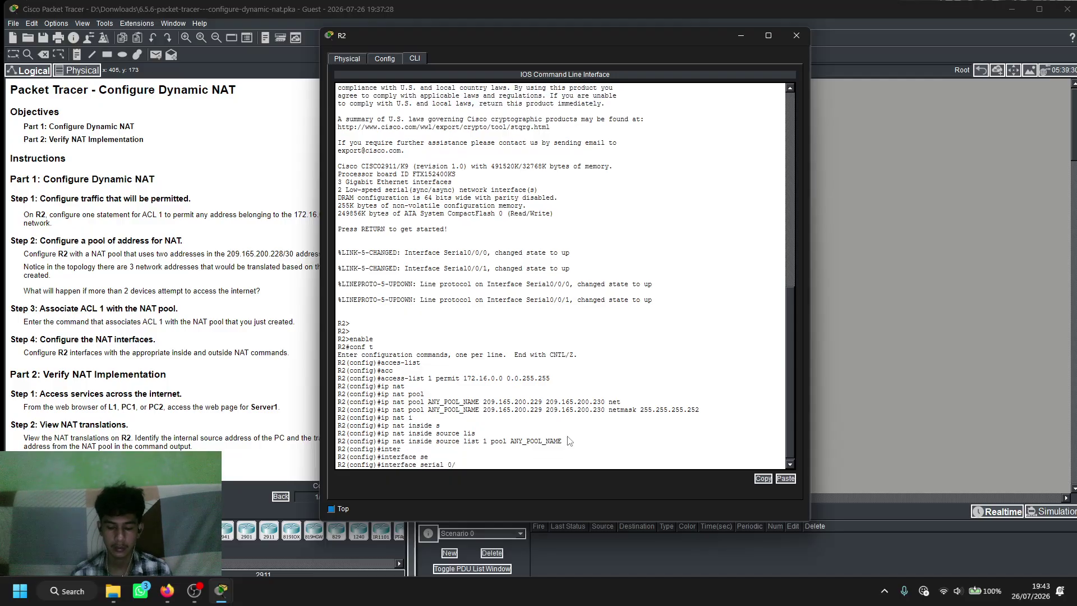
type("0/0")
key("Return")
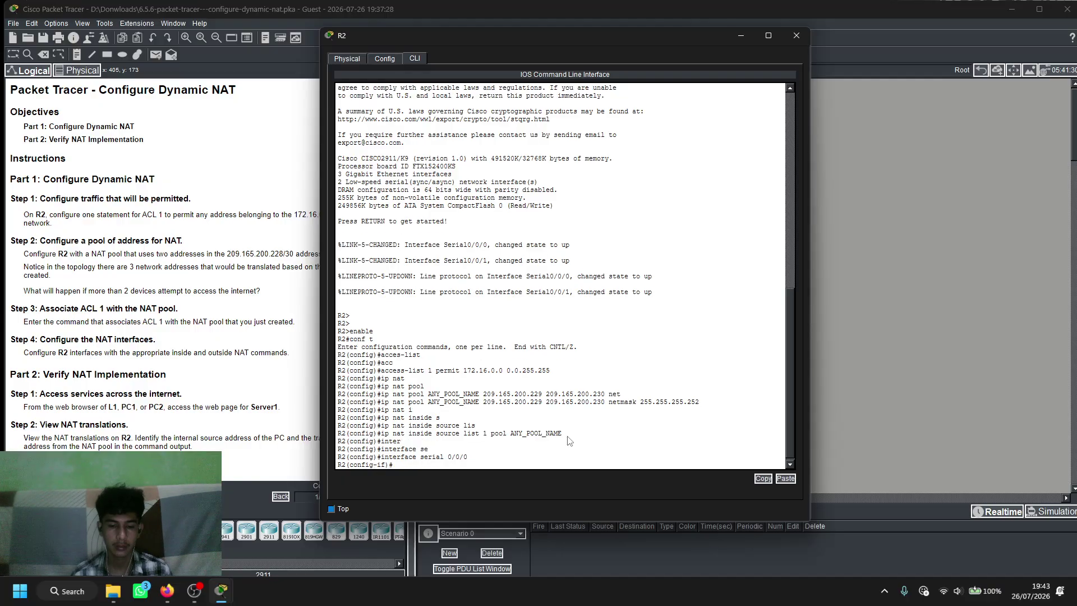
type("ip nat")
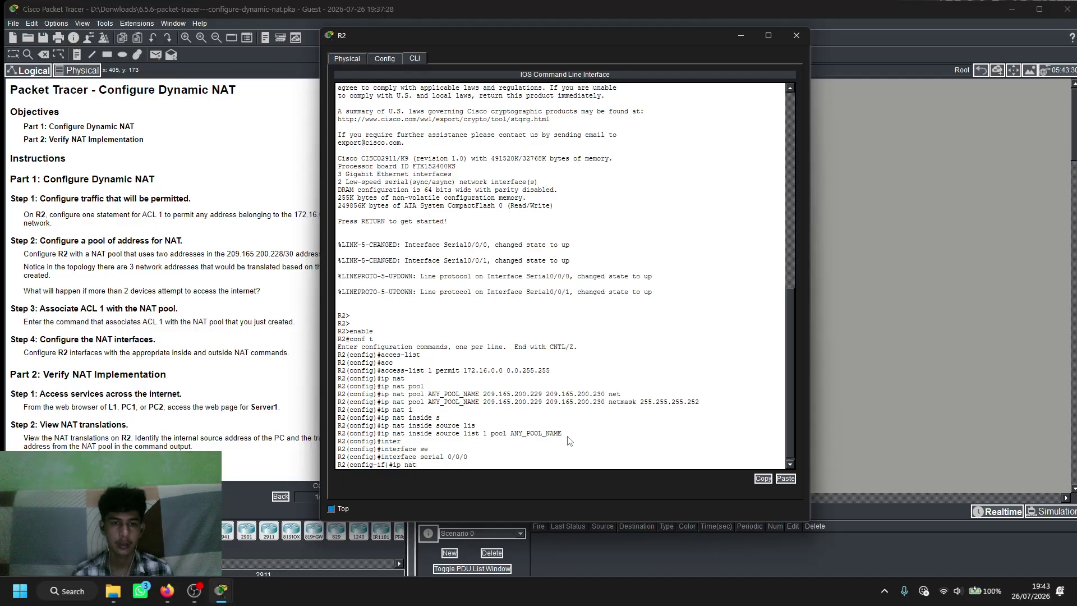
type(" ouut")
key("Tab")
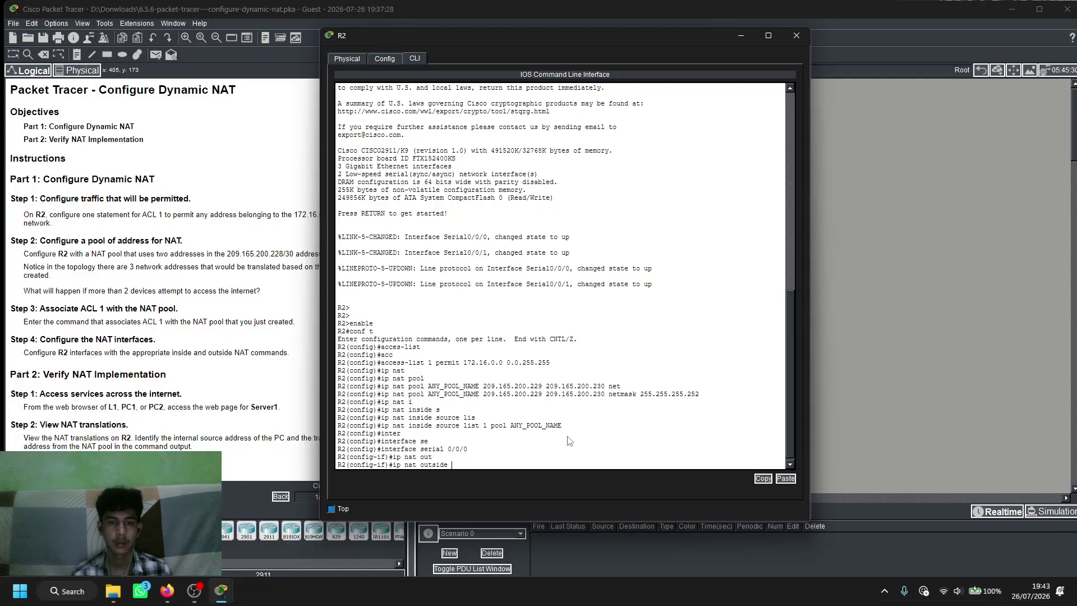
key("Return")
type("exit")
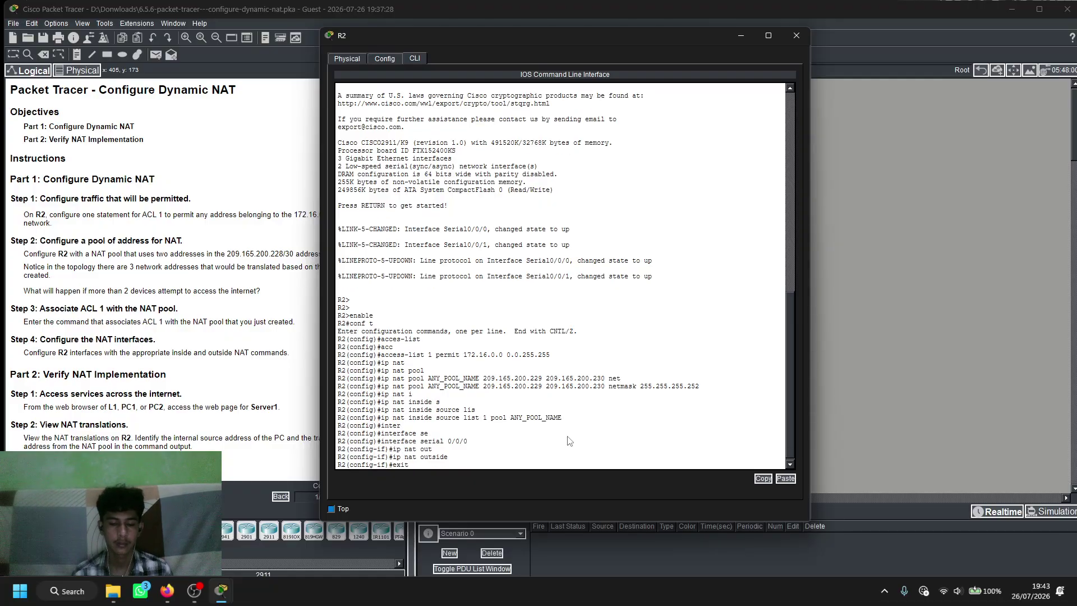
key("Return")
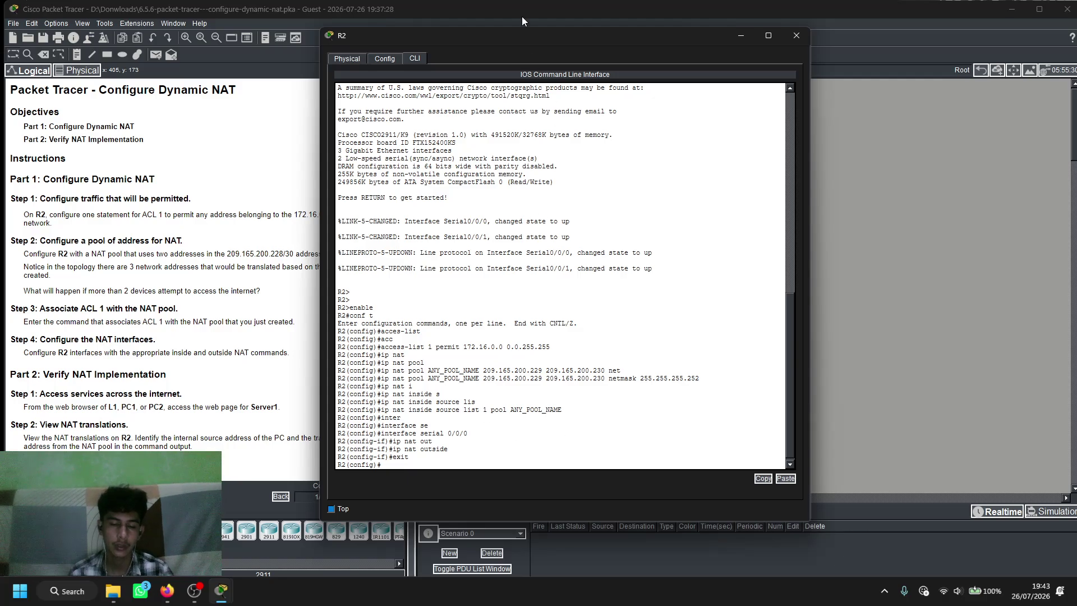
Configure R2's interface serial 0/0/1 as ip nat inside and return to the network topology.
mouse_move(519, 35)
left_mouse_down()
mouse_move(590, 39)
mouse_move(521, 26)
left_mouse_up()
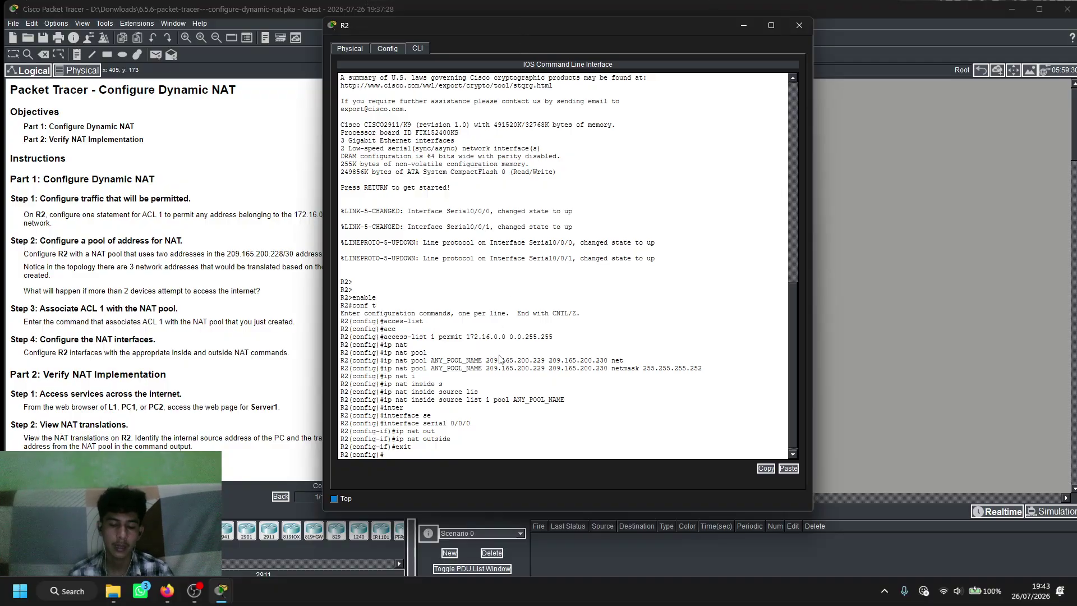
scroll(508, 355, "down", 1)
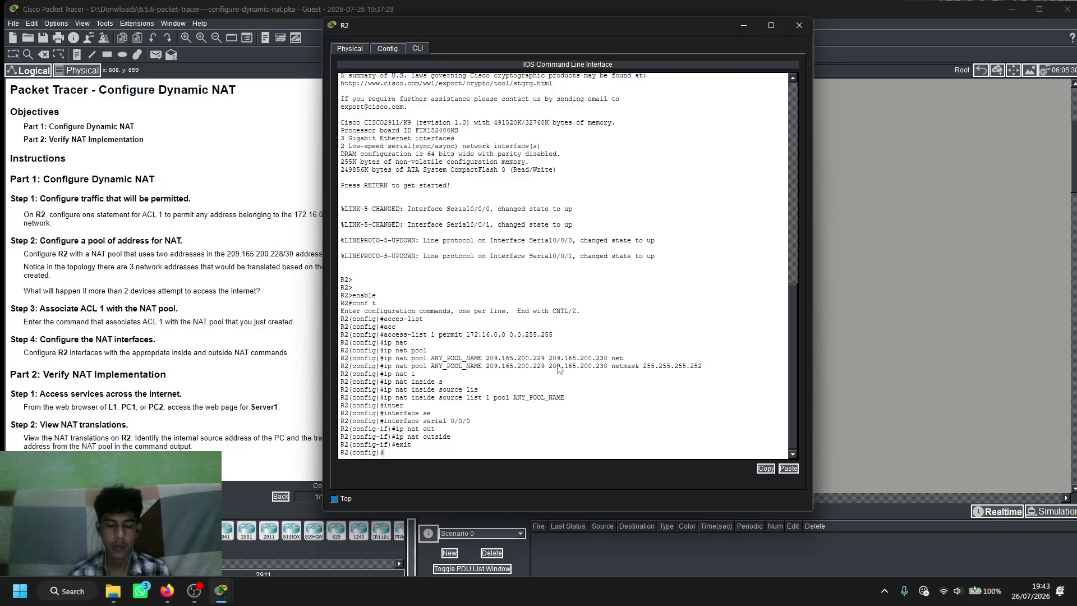
type("inte")
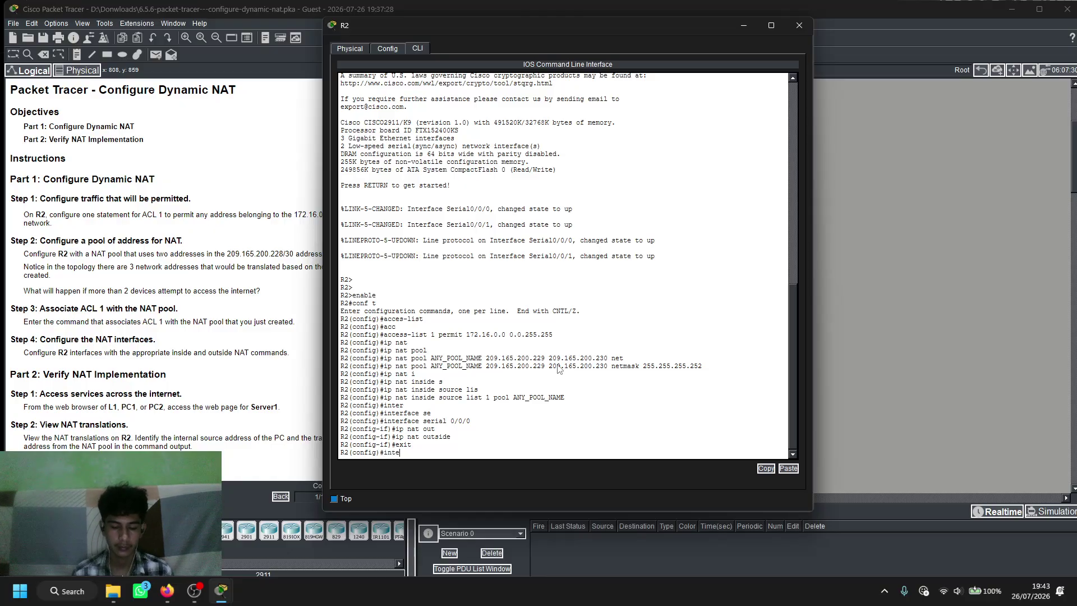
left_click(888, 354)
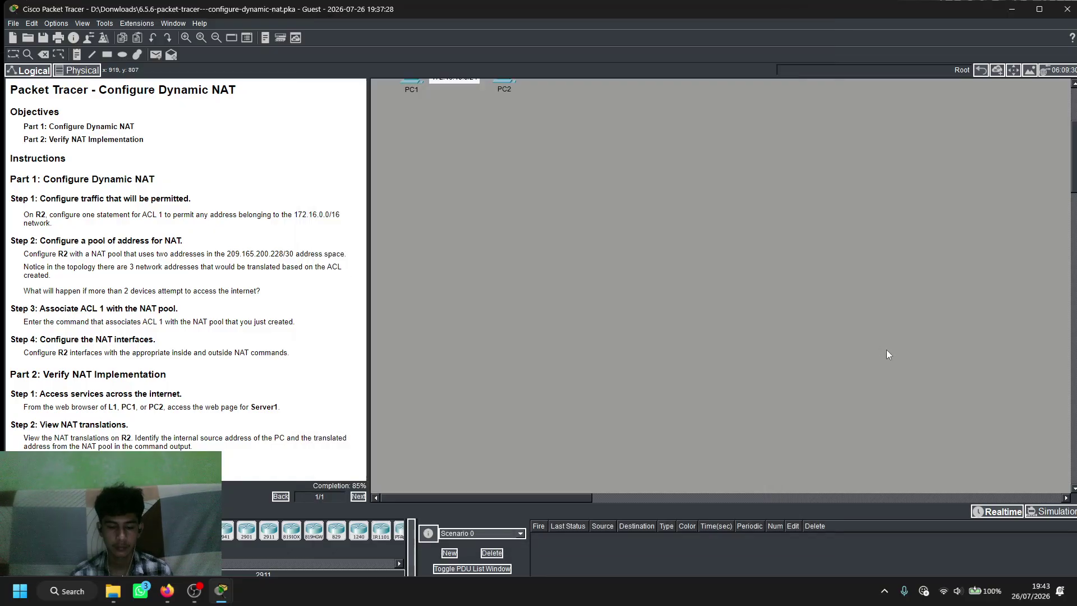
scroll(886, 349, "down", 2)
scroll(886, 349, "up", 5)
mouse_move(221, 591)
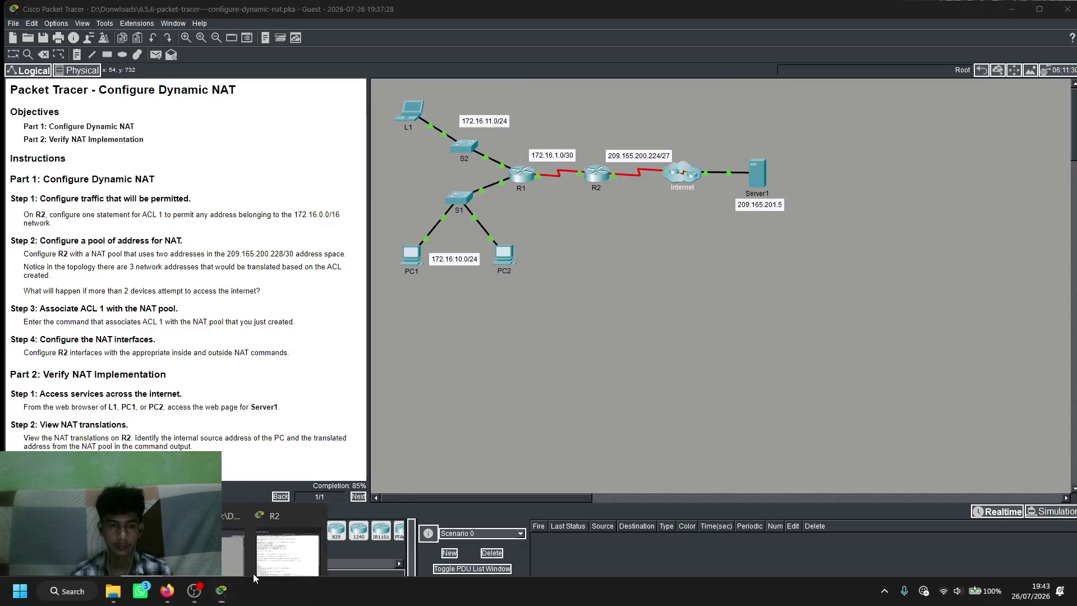
left_click(259, 571)
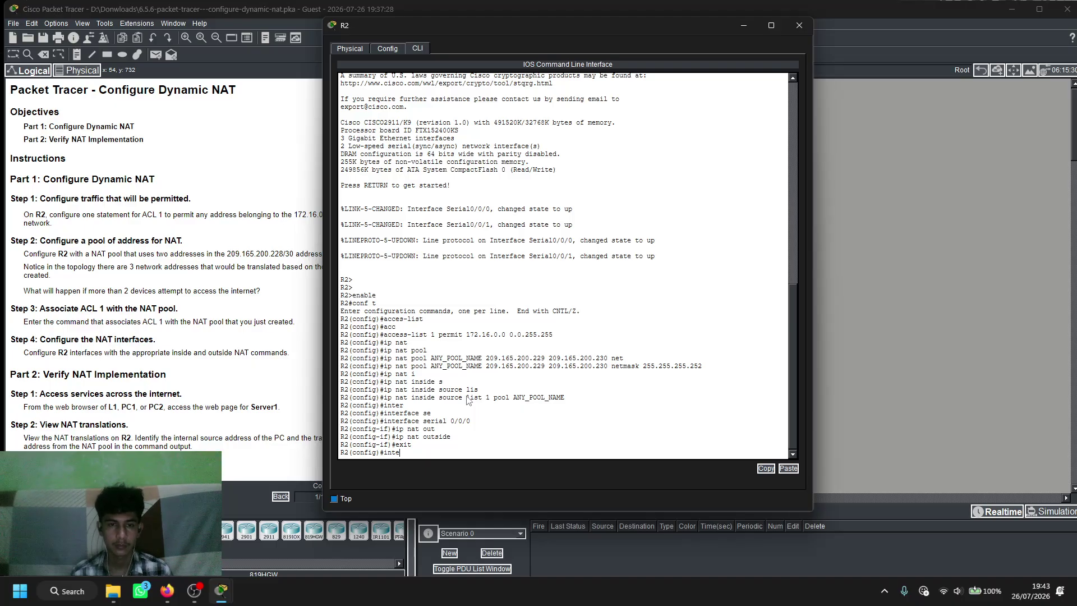
key("Tab")
type("se")
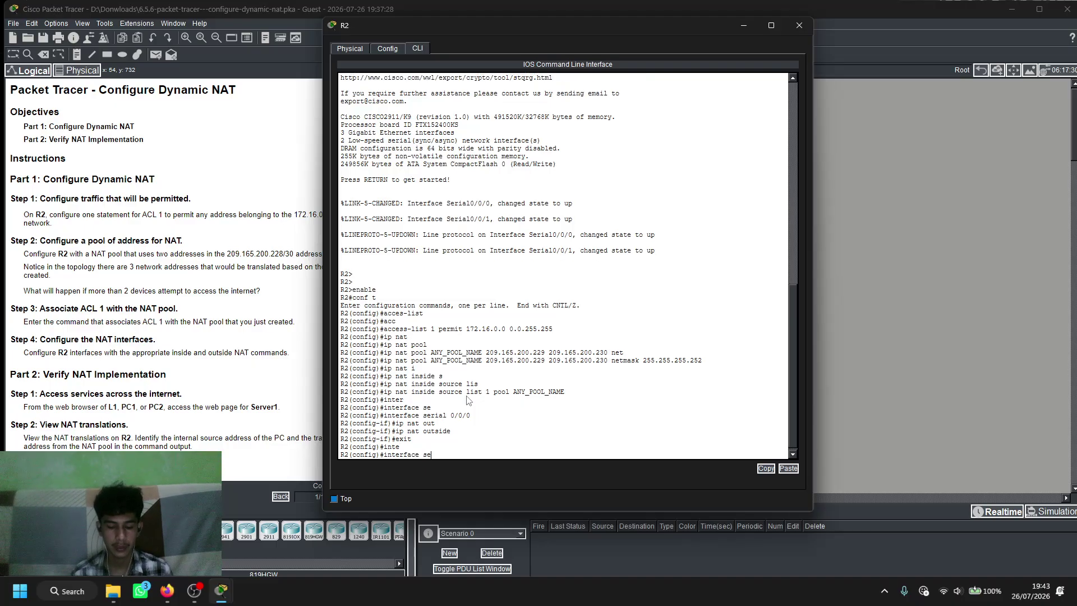
key("Tab")
type("0/")
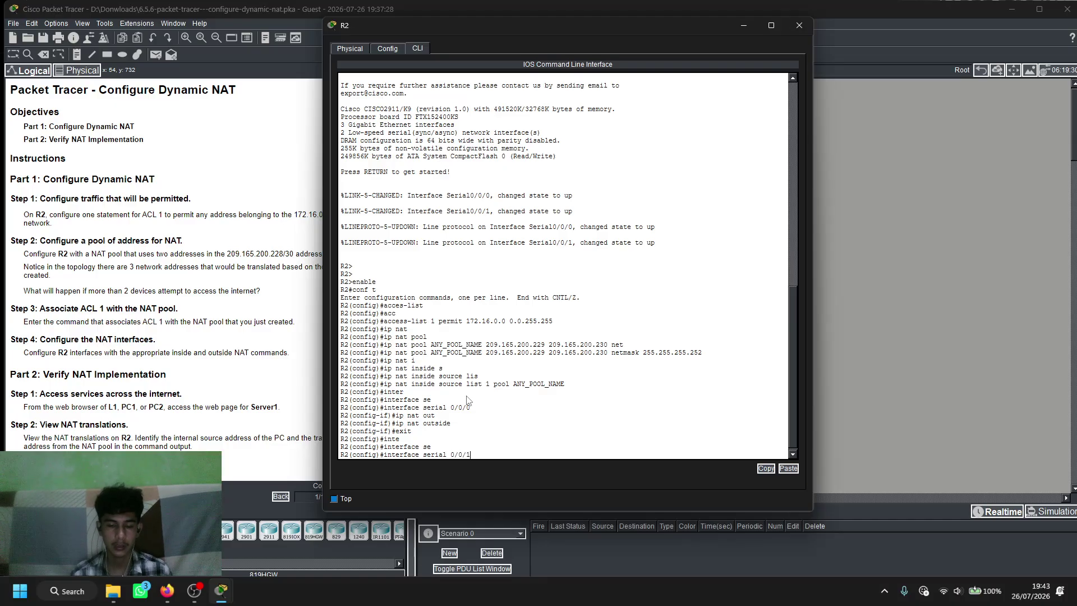
type("0/1")
key("Return")
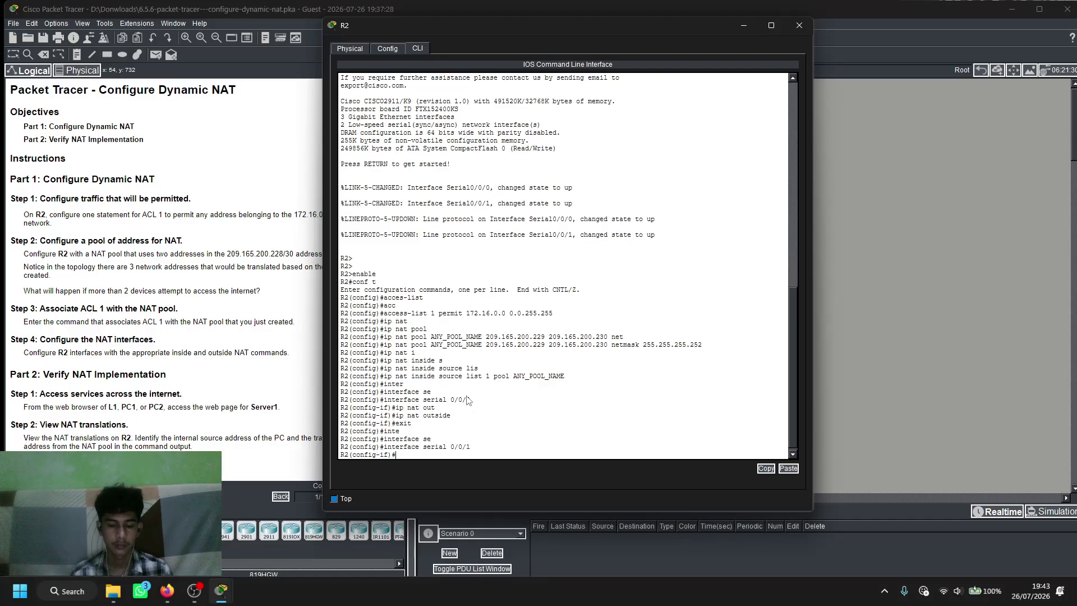
type("ip nat inside")
key("Return")
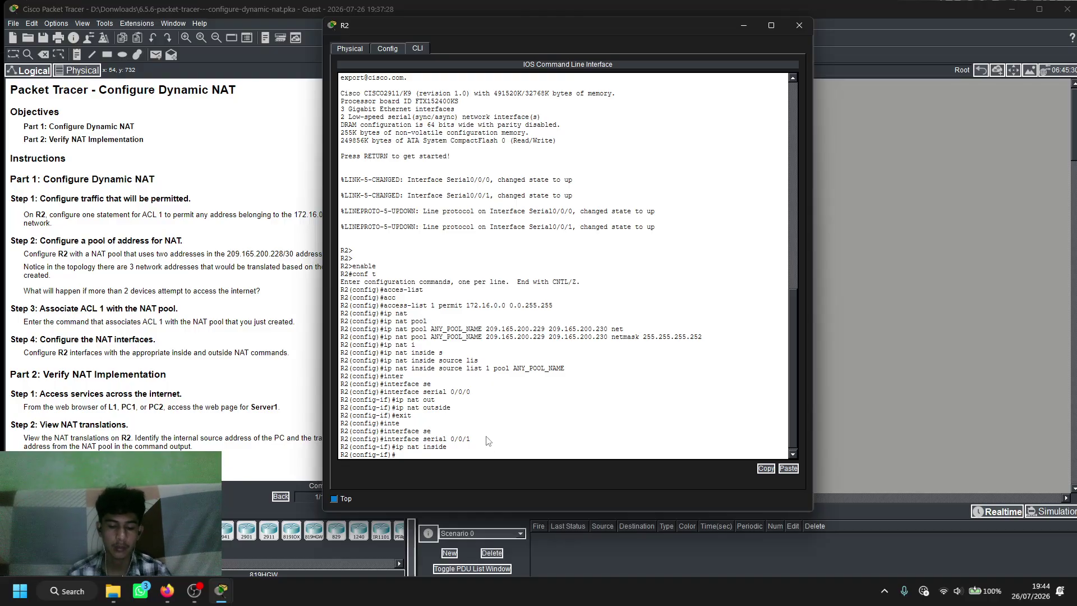
key("alt+F4")
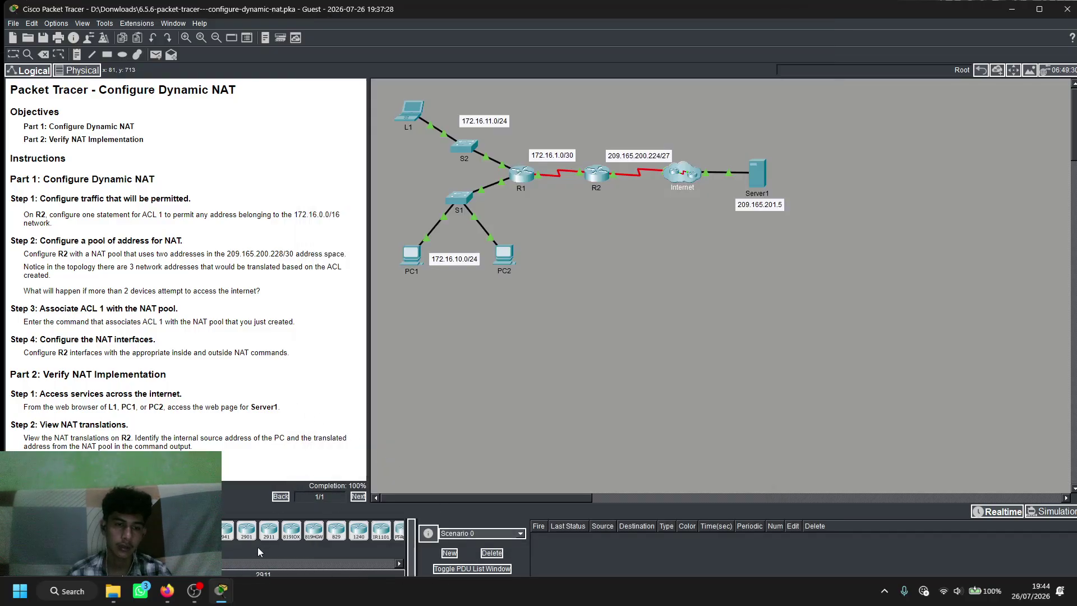
mouse_move(223, 593)
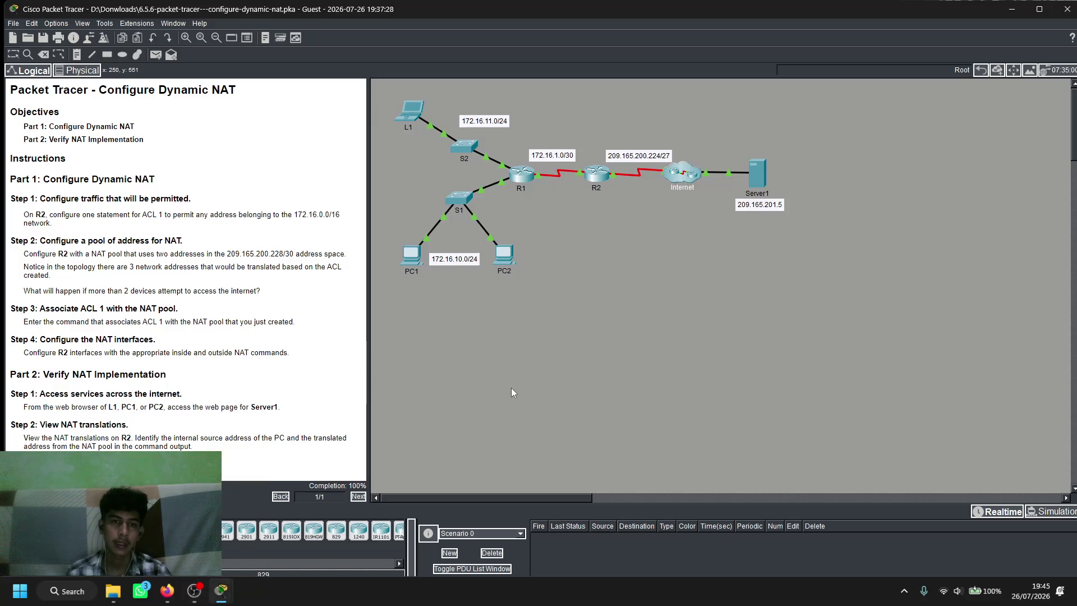
left_click(203, 599)
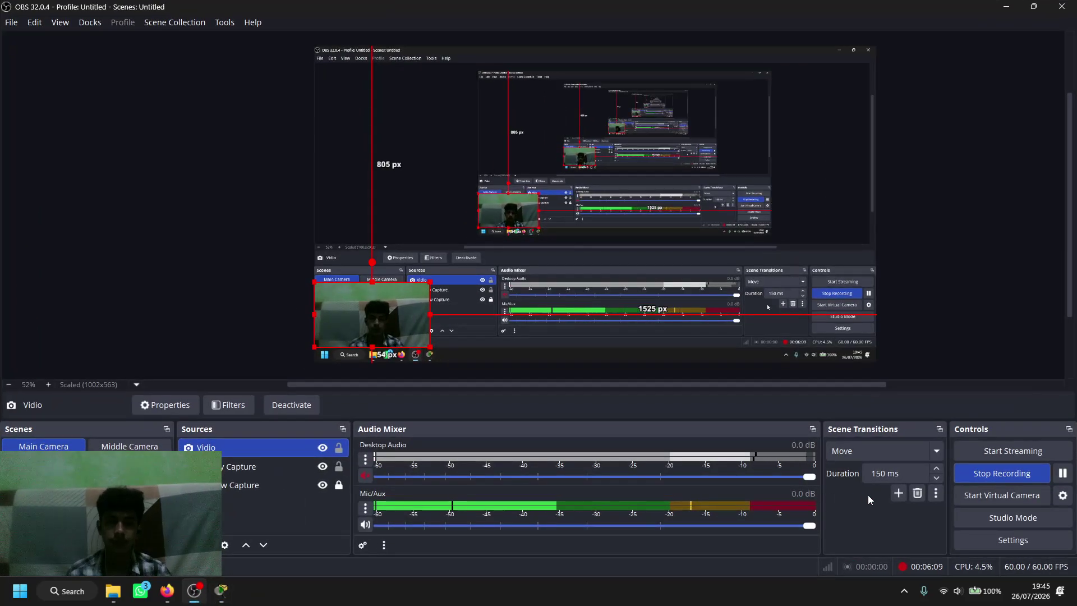